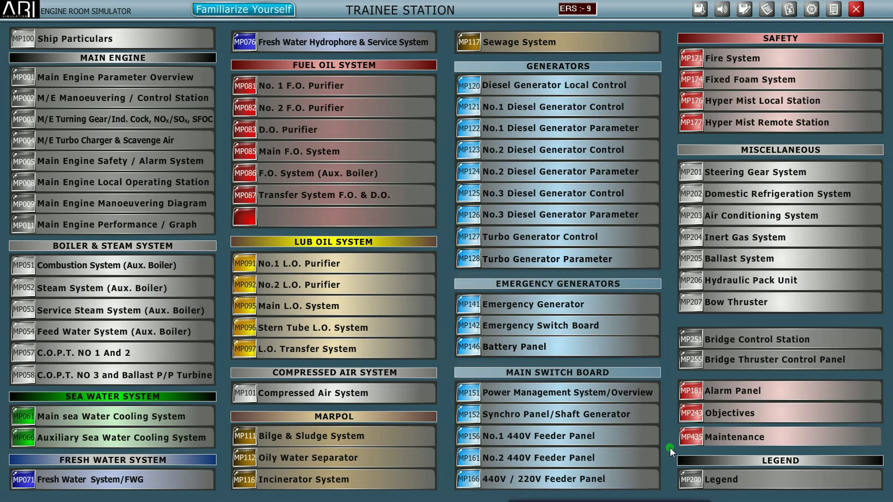
Open the Emergency Generator page by way of the power management overview and open the D.O. tank outlet valve DO32
click(627, 396)
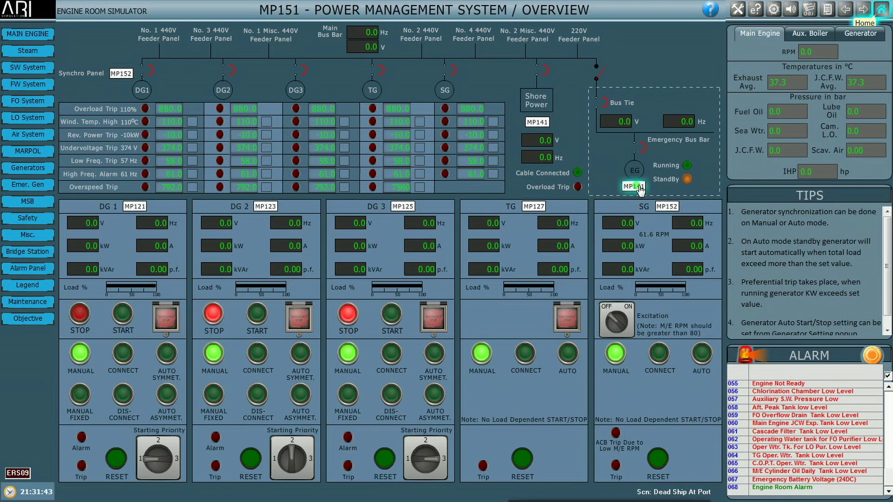
click(635, 186)
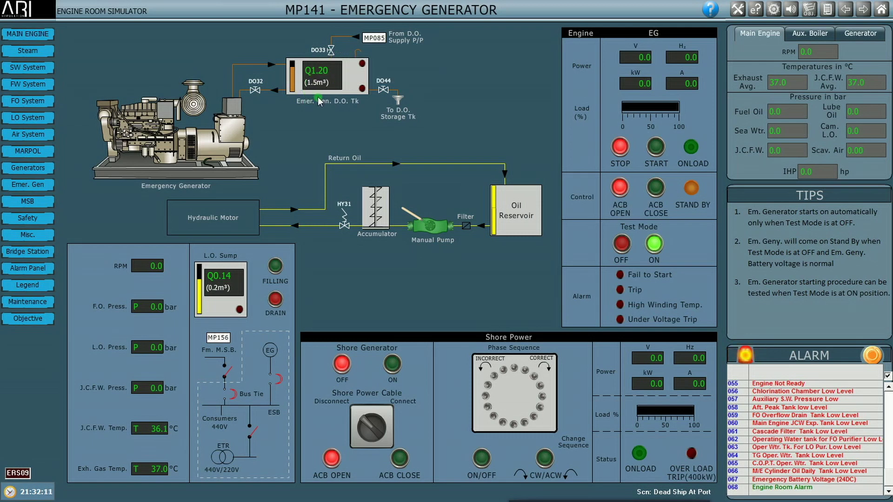
click(257, 93)
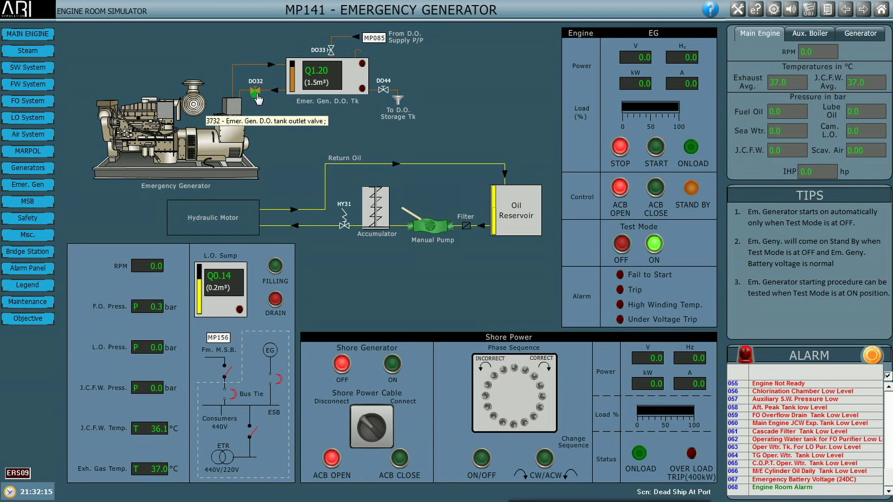
Start the emergency generator automatically by setting Test Mode to OFF, and close its ACB to take load
click(623, 244)
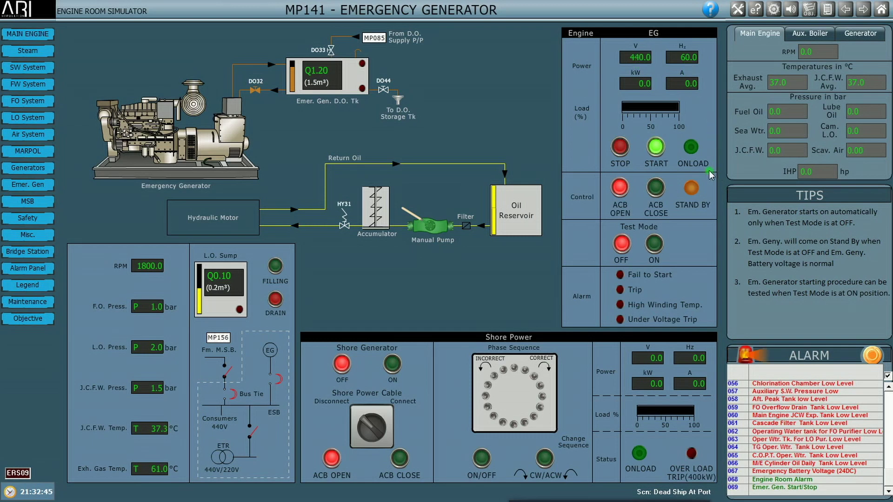
click(657, 189)
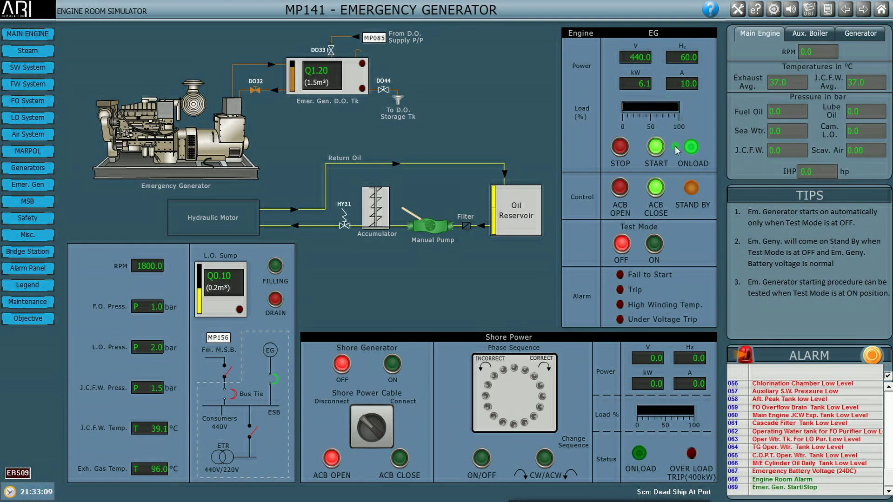
Open the emergency generator's ACB and stop the engine with Test Mode set to ON
click(619, 190)
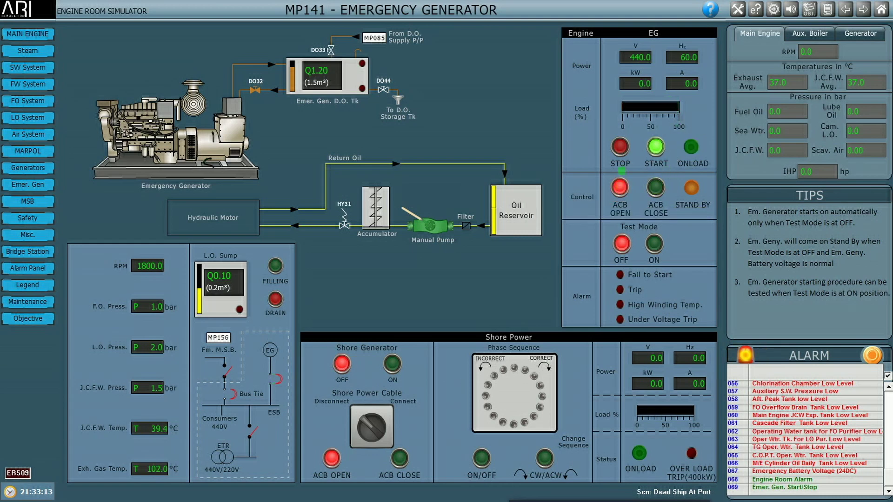
click(655, 243)
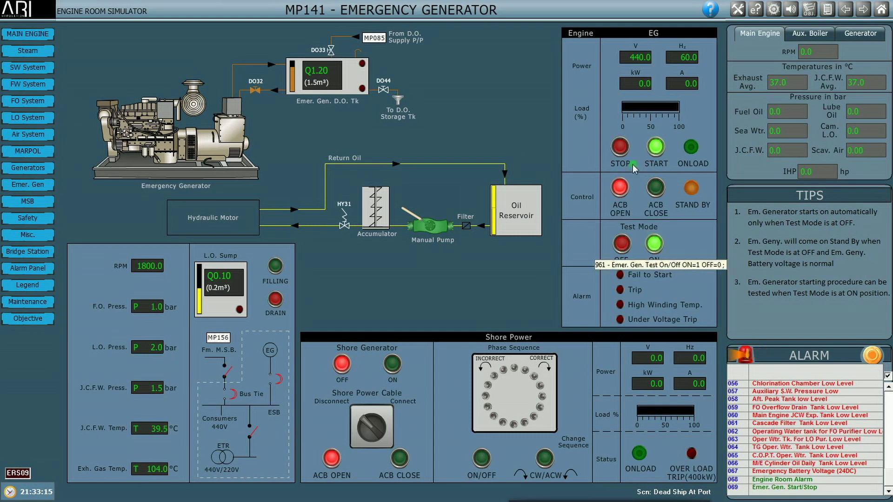
click(623, 148)
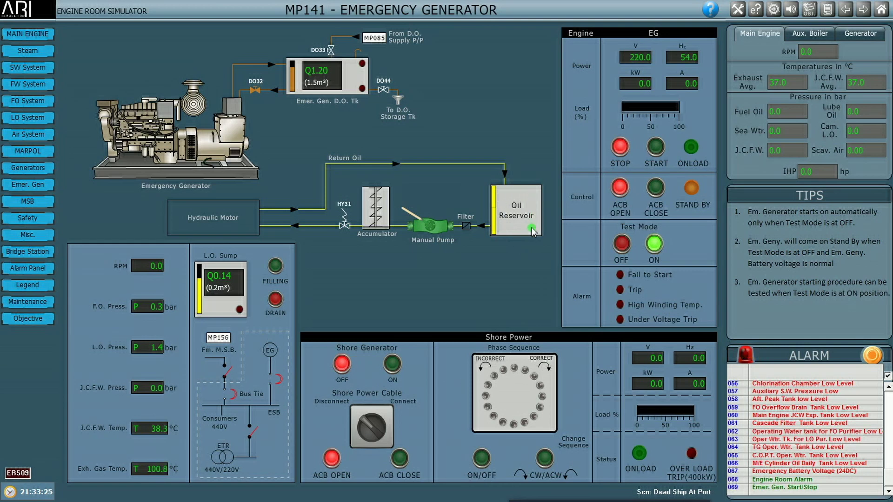
Start the emergency generator hydraulically using the manual pump and valve HY31, and put it on load with Test Mode OFF and the ACB closed
click(437, 229)
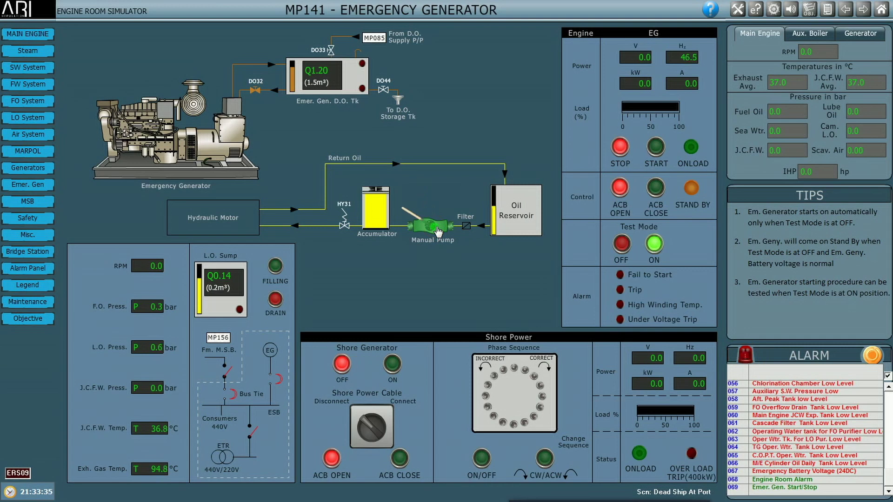
click(348, 227)
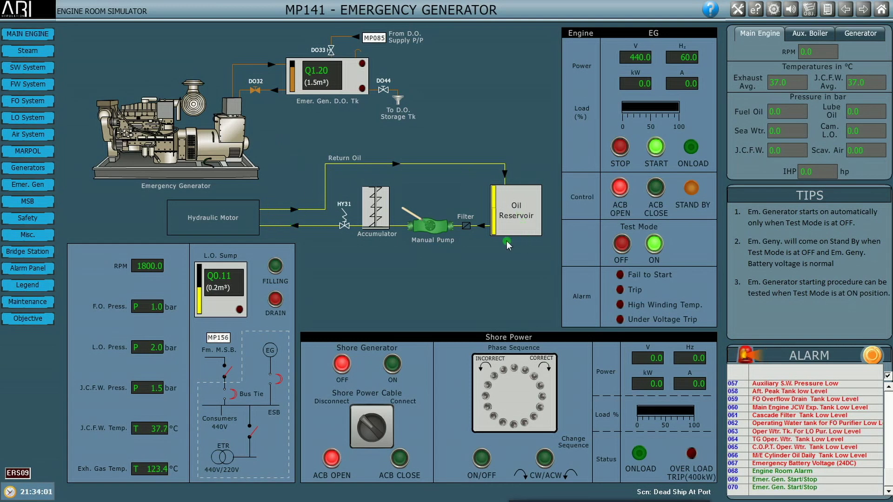
click(622, 246)
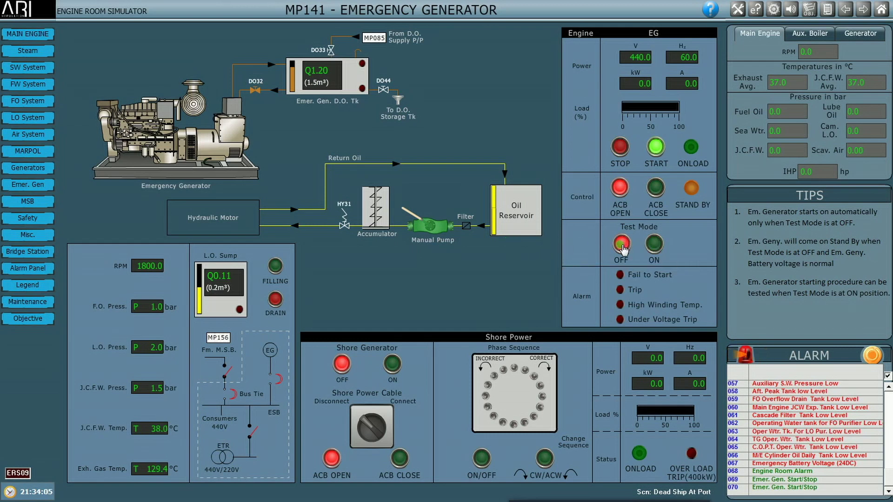
click(656, 197)
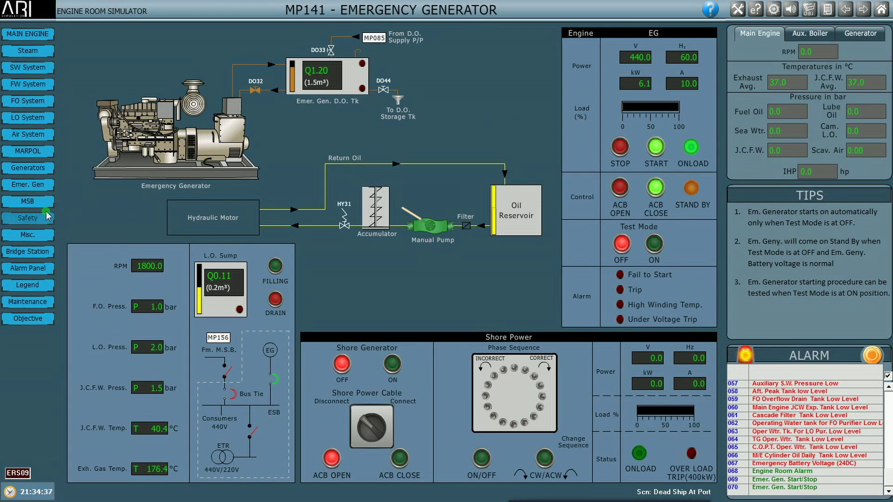
On the emergency switch board, switch on the water mist pump, No.2 port E/R fan and emergency fire pump breakers, running the fan in supply mode
click(38, 185)
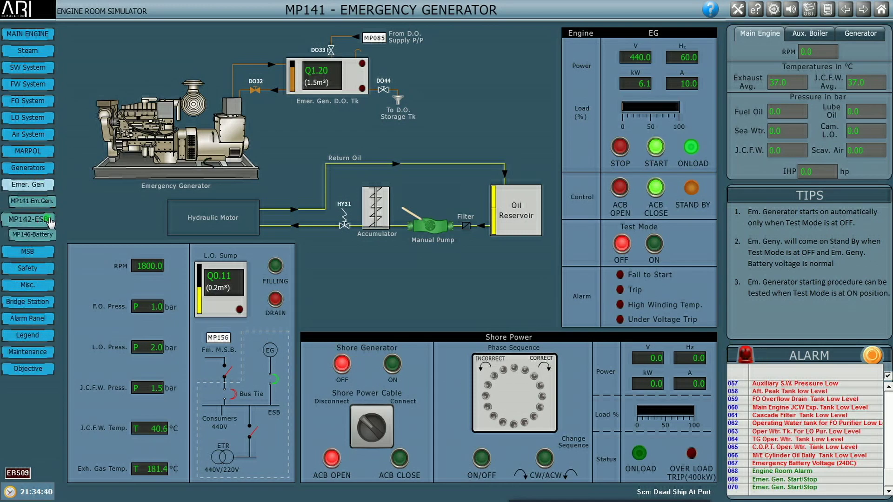
click(49, 221)
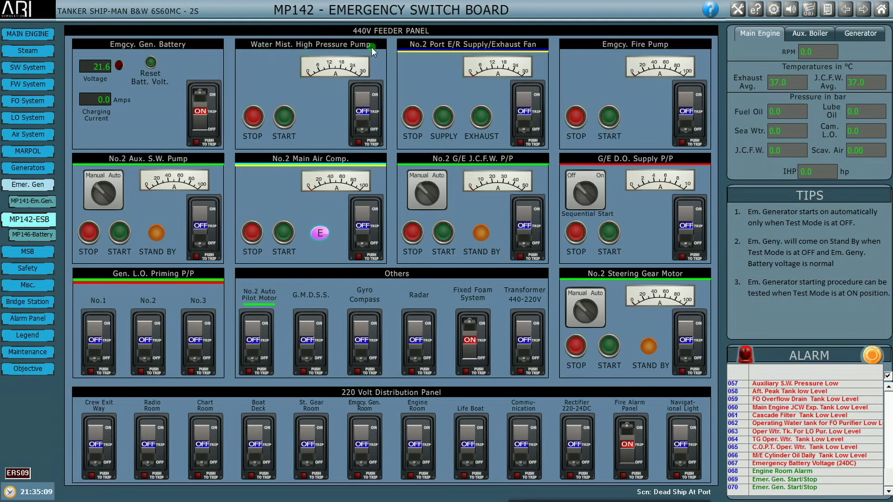
click(373, 97)
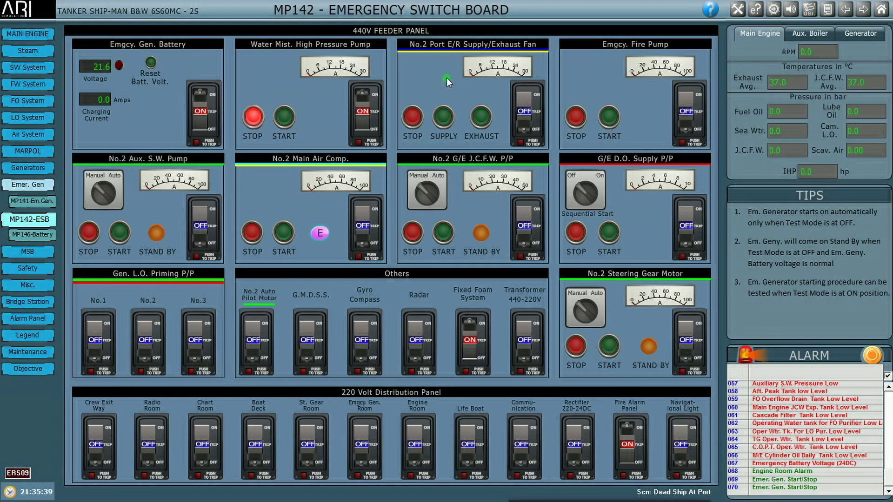
click(530, 98)
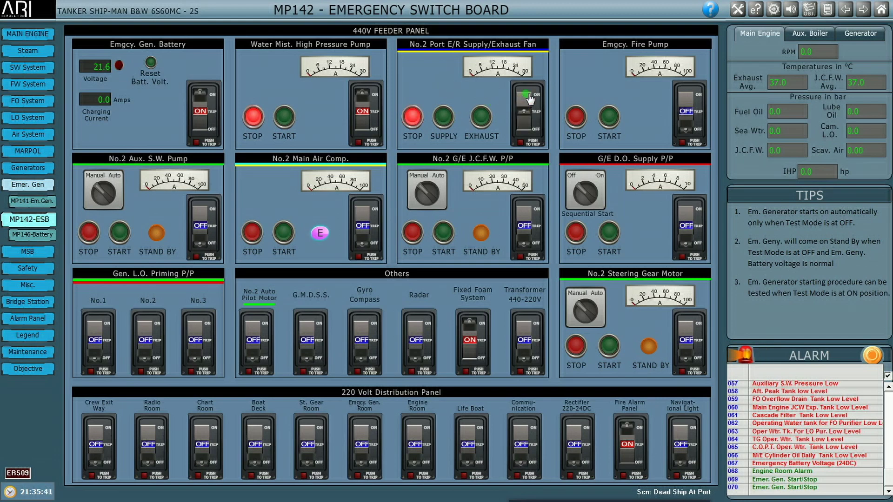
click(447, 125)
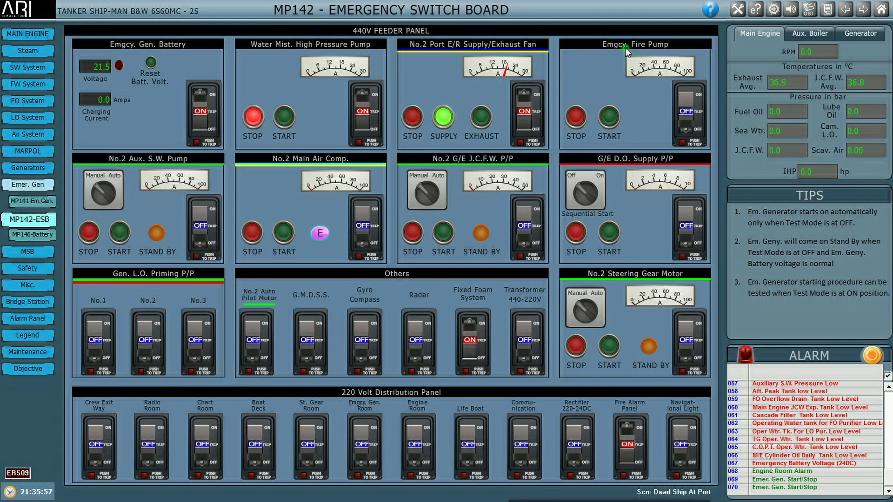
click(700, 100)
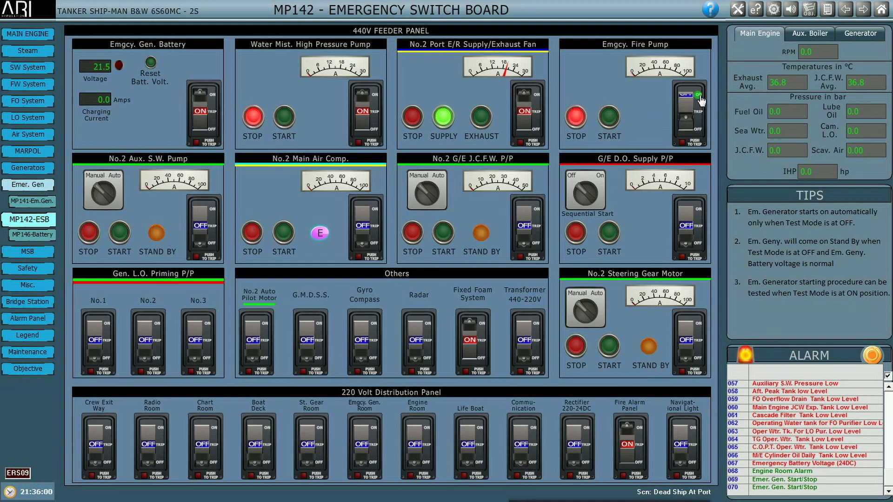
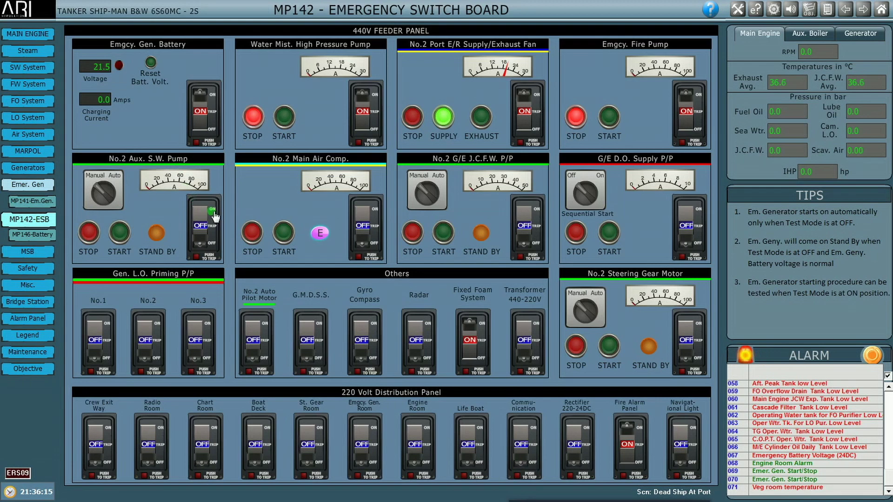
Switch on the 440V breakers for the No.2 aux. S.W. pump, No.2 main air compressor, No.2 G/E J.C.F.W. pump and G/E D.O. supply pump
click(210, 213)
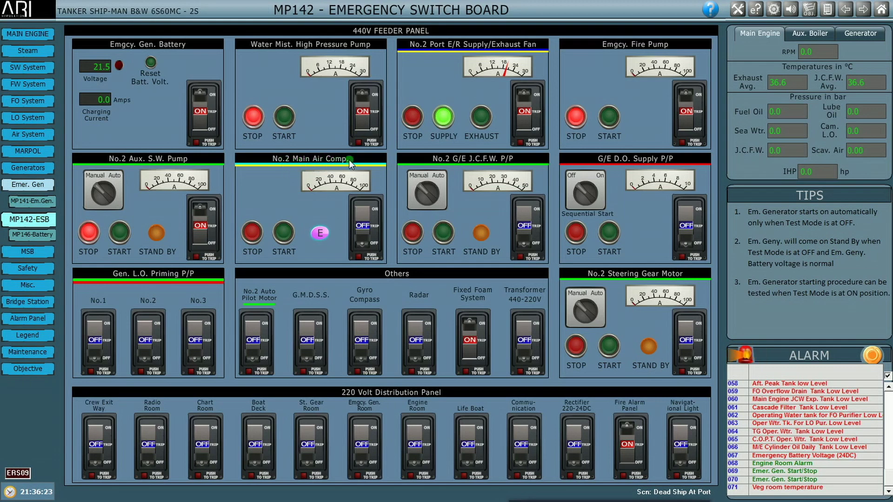
click(375, 209)
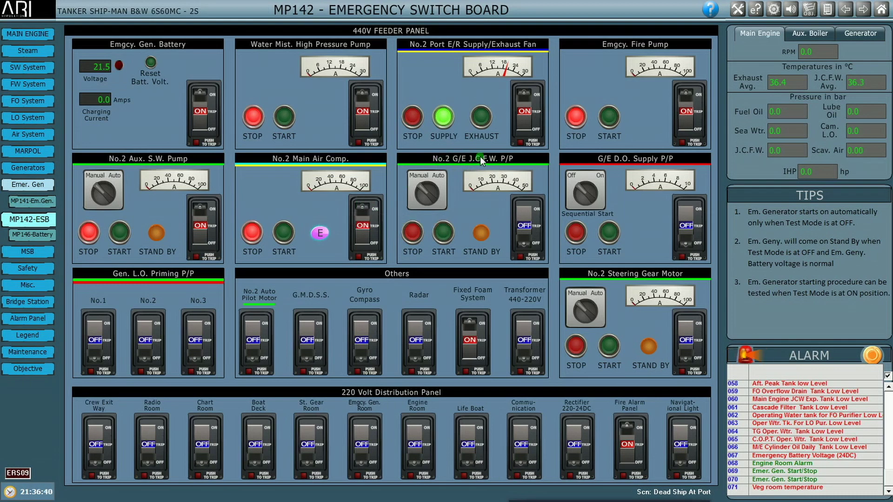
click(529, 215)
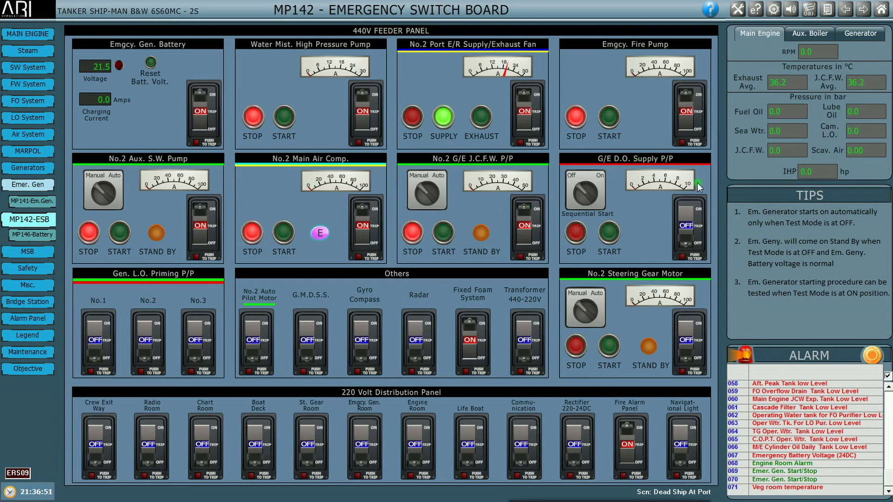
click(689, 212)
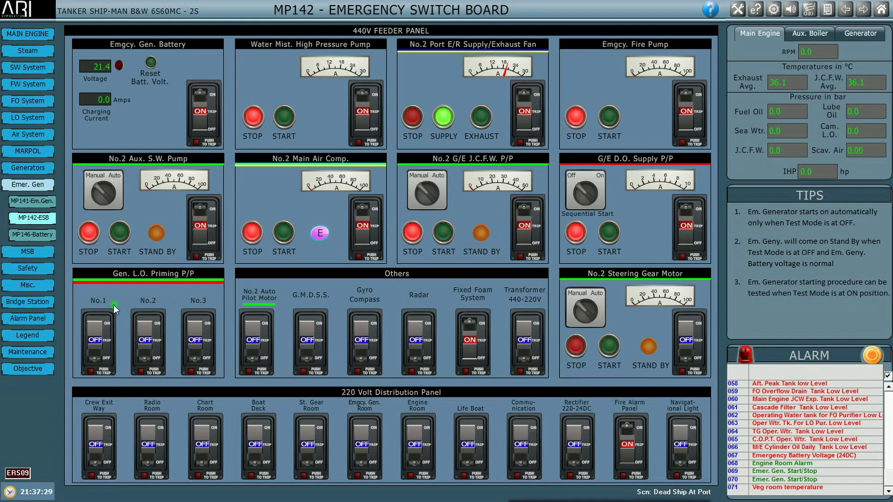
Switch on the breakers for generator L.O. priming pumps No.1, No.2 and No.3
click(98, 324)
click(145, 323)
click(195, 324)
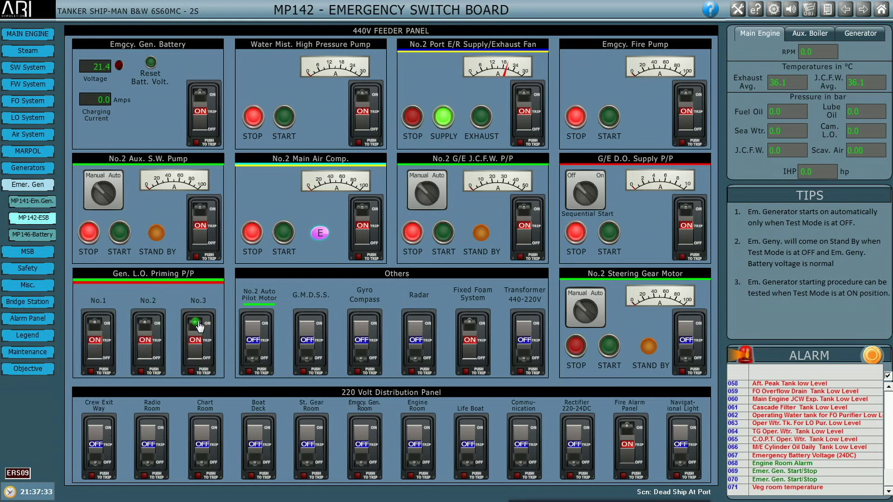
Switch on the breakers for the No.2 auto pilot motor, G.M.D.S.S., gyro compass, radar, 440-220V transformer and No.2 steering gear motor
click(261, 323)
click(310, 326)
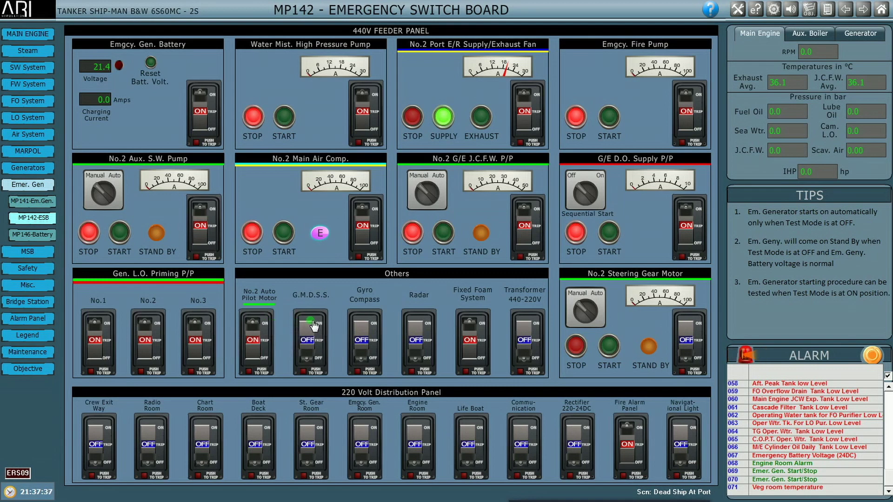
click(362, 326)
click(416, 325)
click(535, 323)
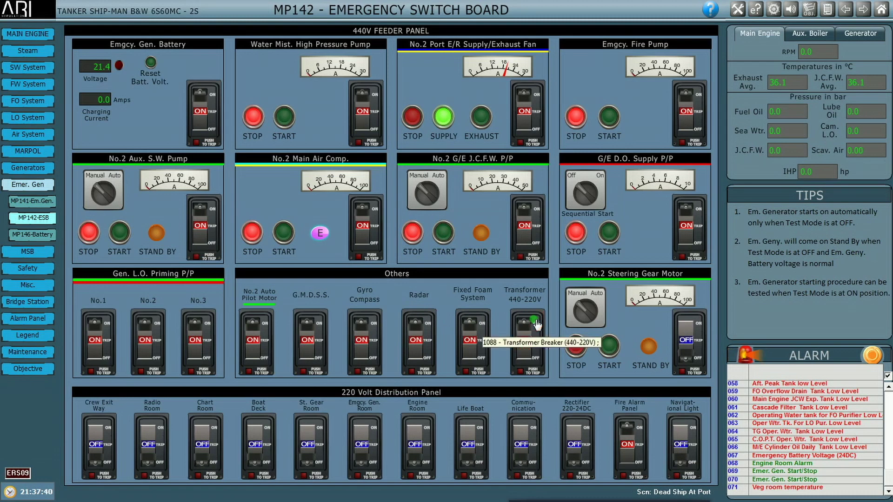
click(692, 326)
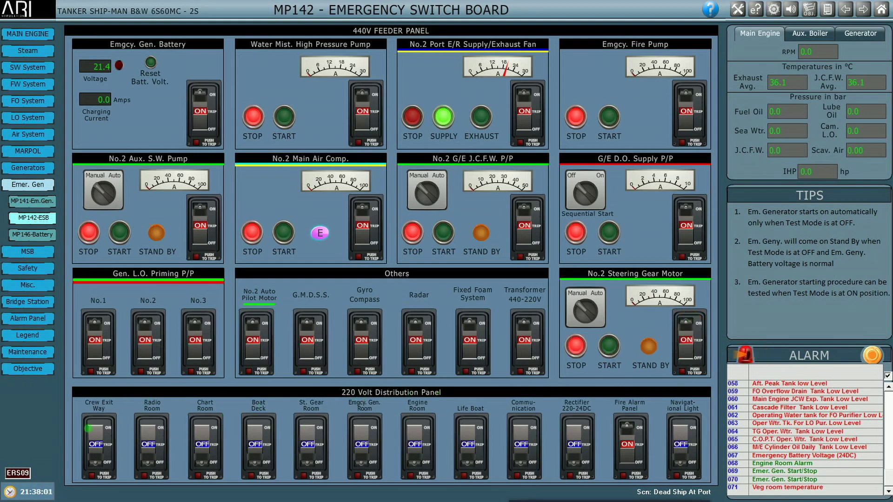
Switch on all remaining 220 Volt Distribution Panel breakers, from Crew Exit Way through Rectifier 220-24DC, plus Navigational Light
click(95, 433)
click(156, 432)
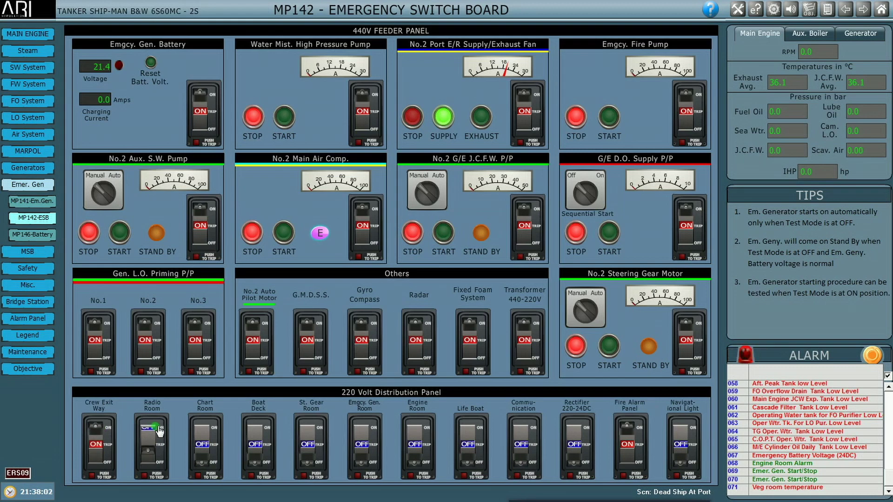
click(206, 432)
click(258, 431)
click(307, 430)
click(362, 432)
click(427, 432)
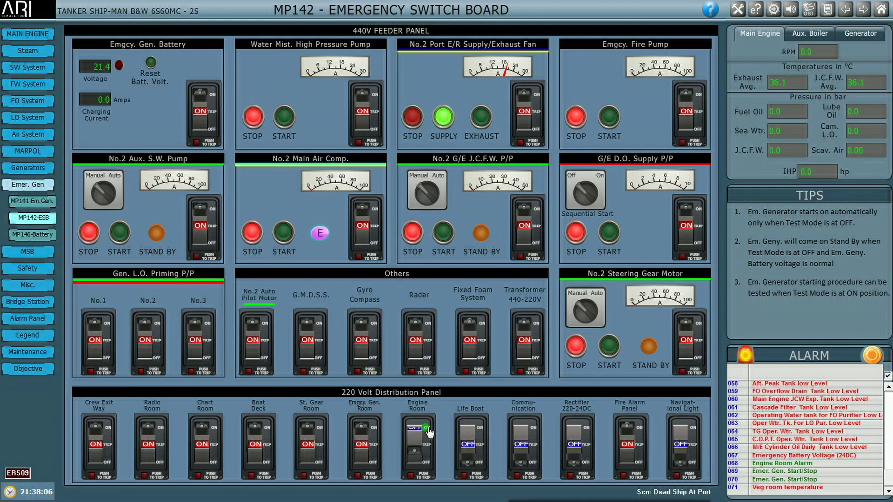
click(479, 432)
click(532, 431)
click(587, 430)
click(686, 428)
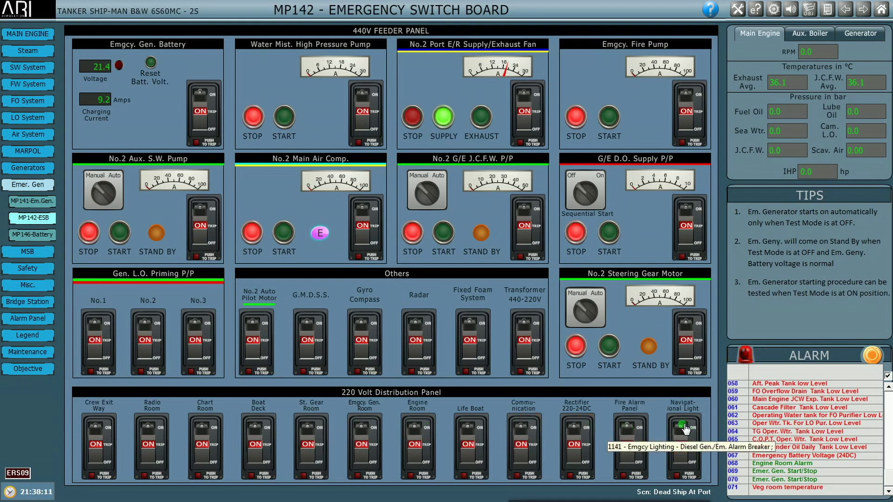